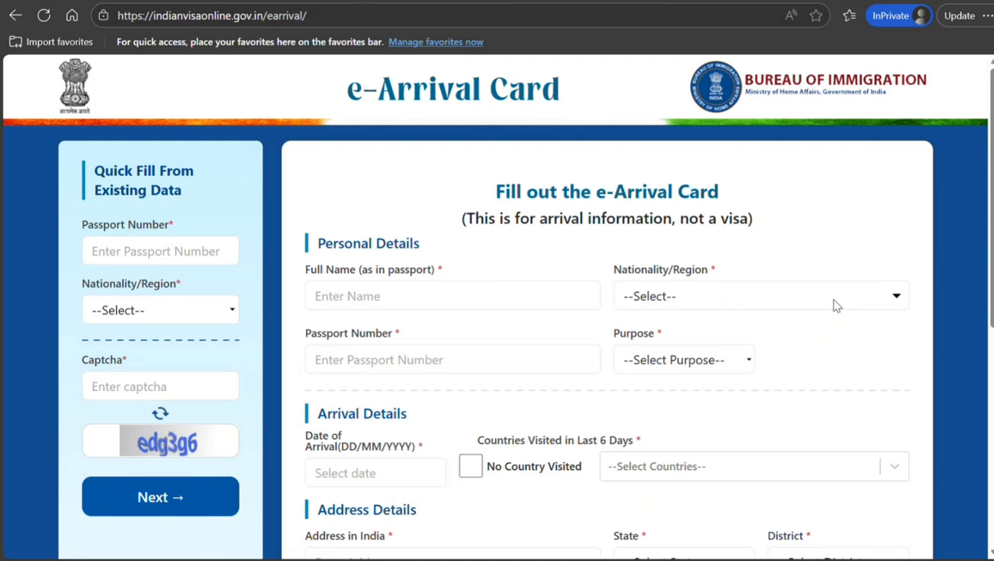
Enter the traveler's full name in Full Name, correcting a mistyped letter.
scroll(991, 287, down, 4)
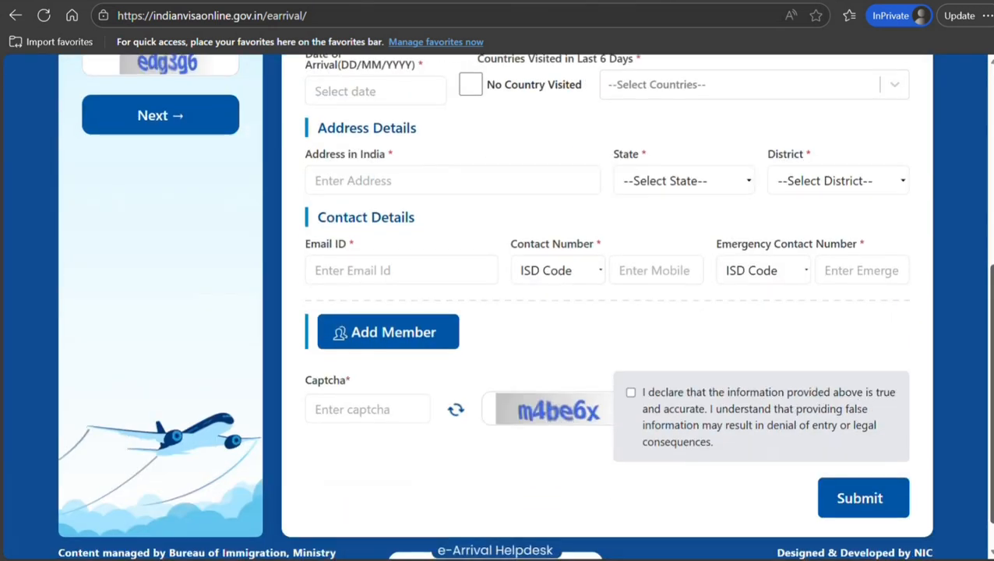
scroll(947, 231, up, 5)
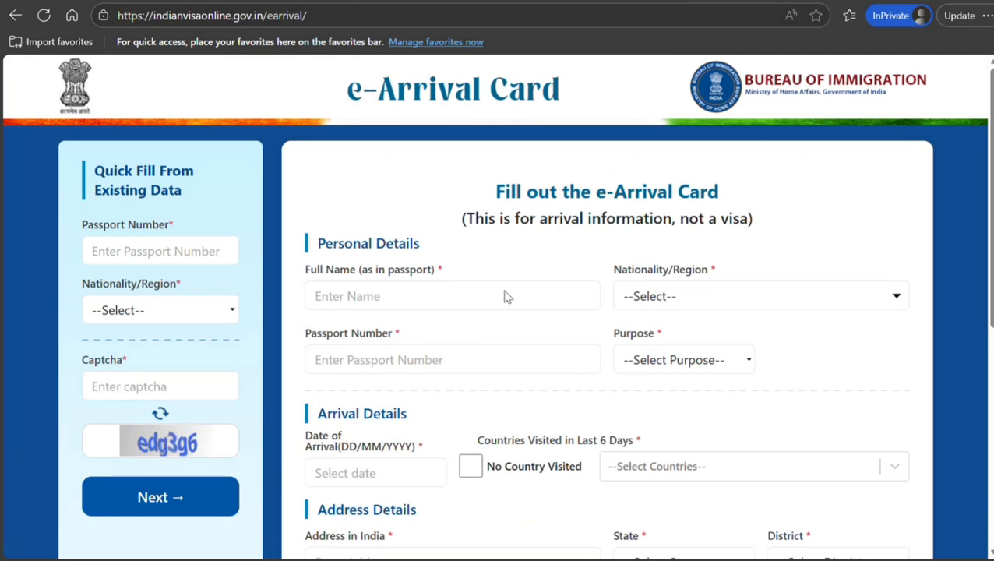
click(436, 305)
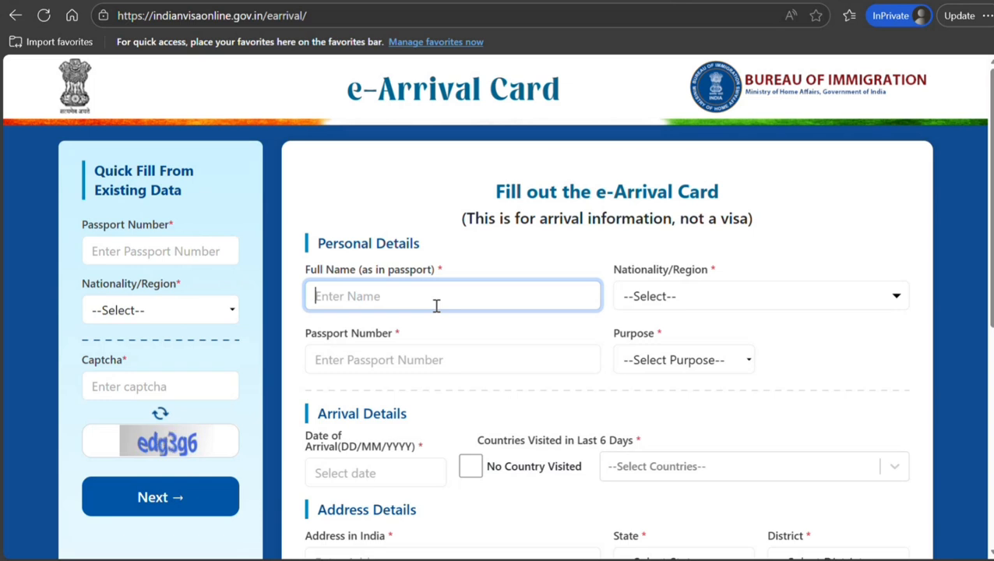
text(JOHN SMITH)
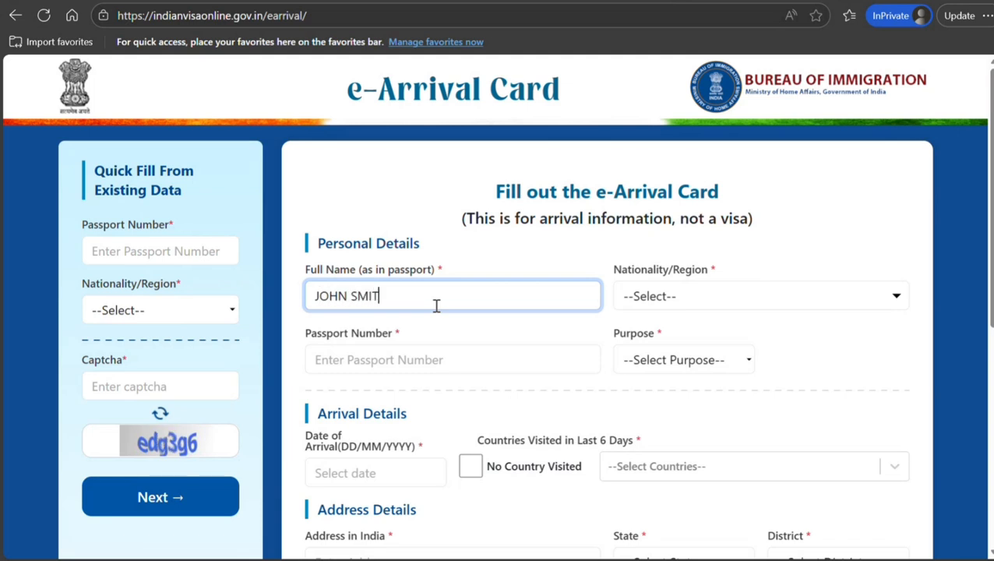
Set nationality to CANADA, enter the passport number, and choose purpose TOURIST.
click(714, 291)
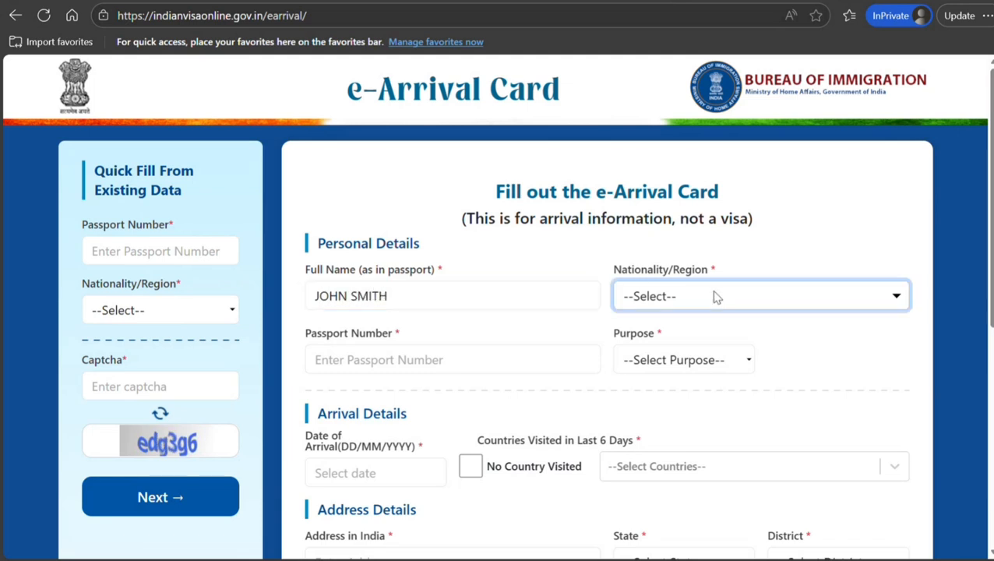
key(i)
key(i)
key(i)
key(i)
key(i)
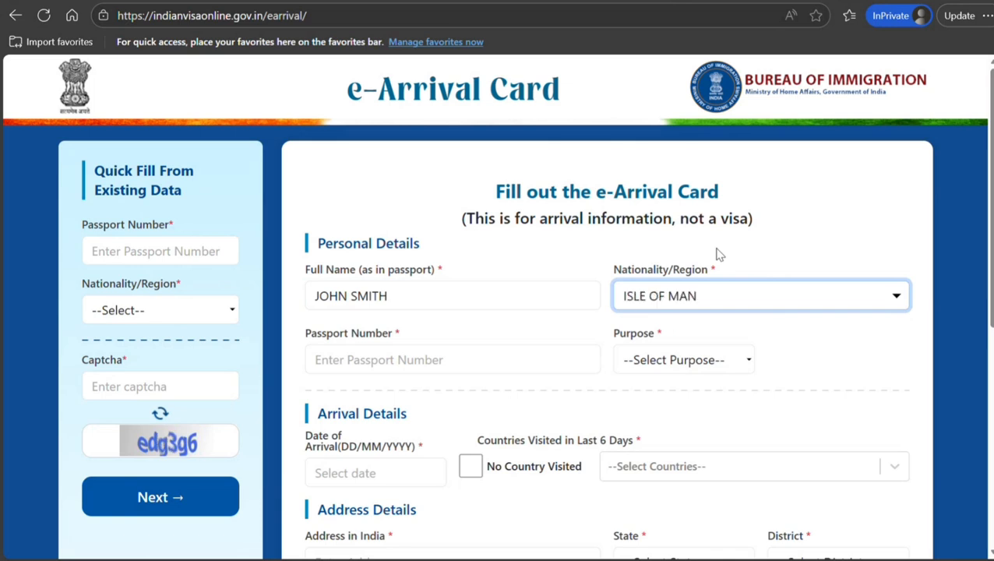
key(i)
key(i)
key(i)
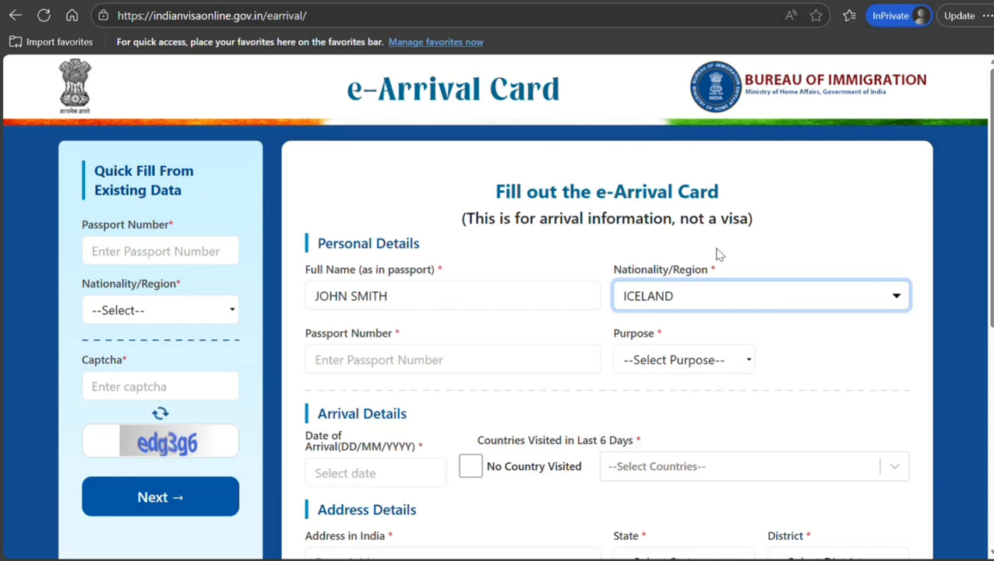
key(c)
key(c)
key(c)
click(473, 352)
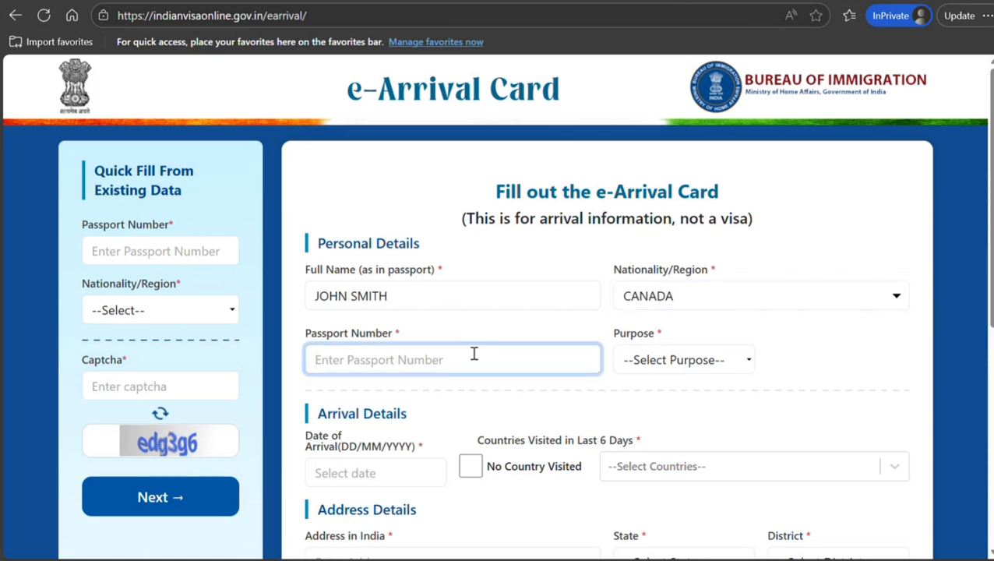
text(K909090)
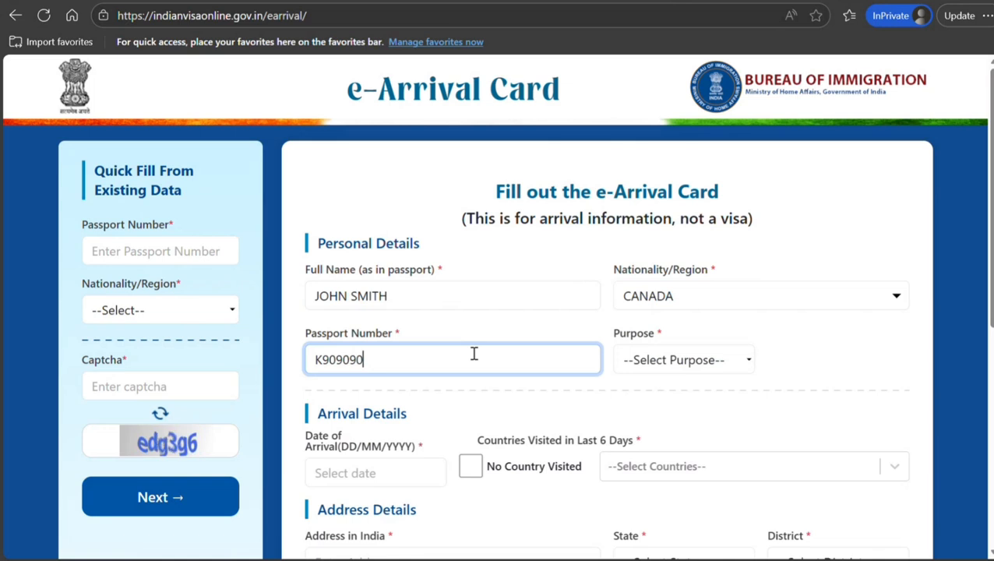
click(669, 354)
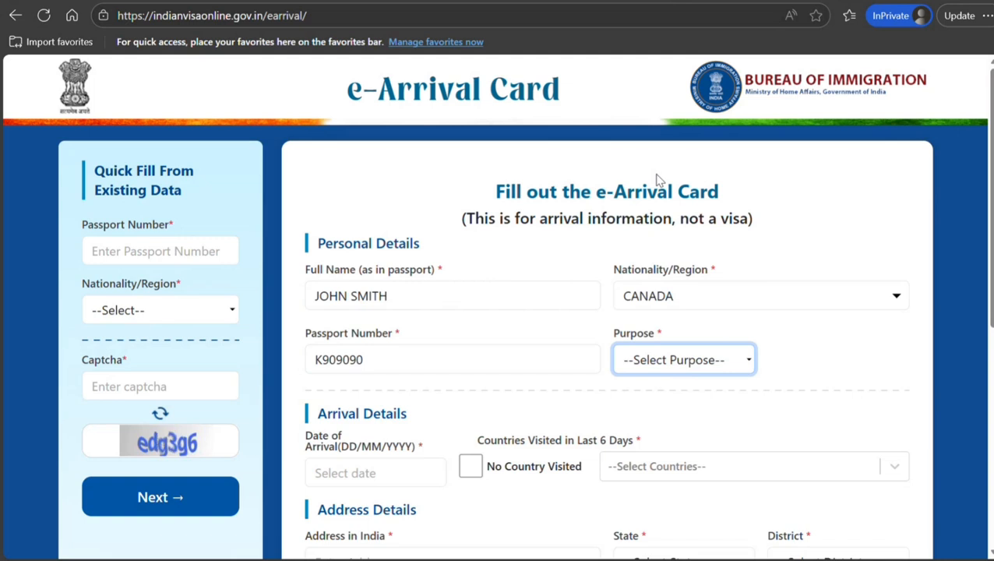
click(644, 123)
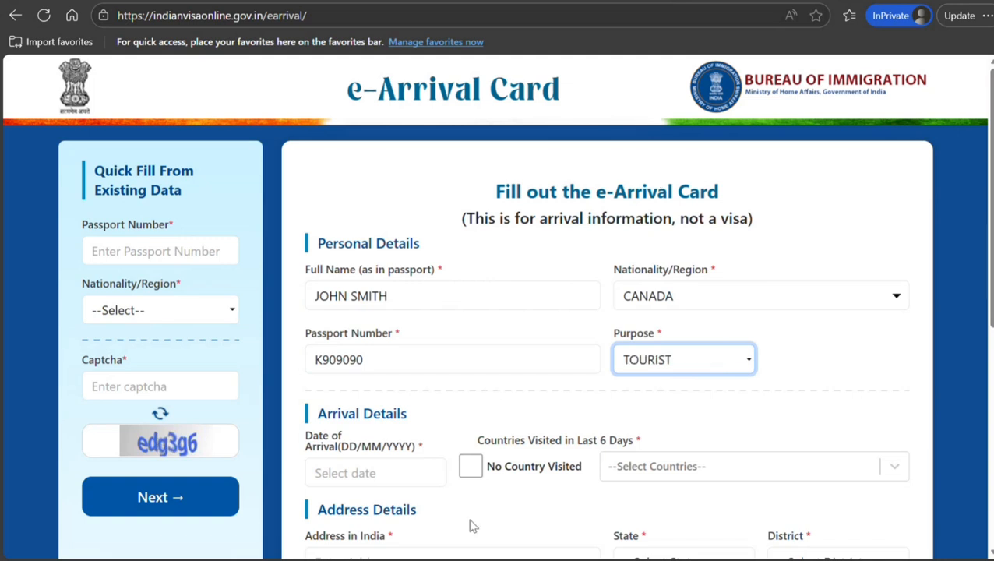
Pick 6 December 2025 as the arrival date and tick No Country Visited.
click(410, 466)
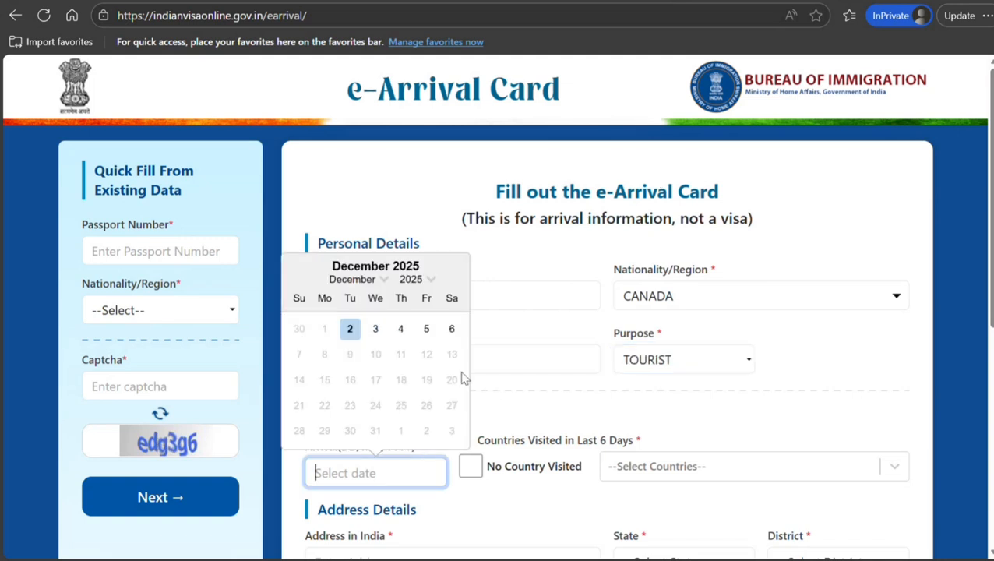
click(452, 330)
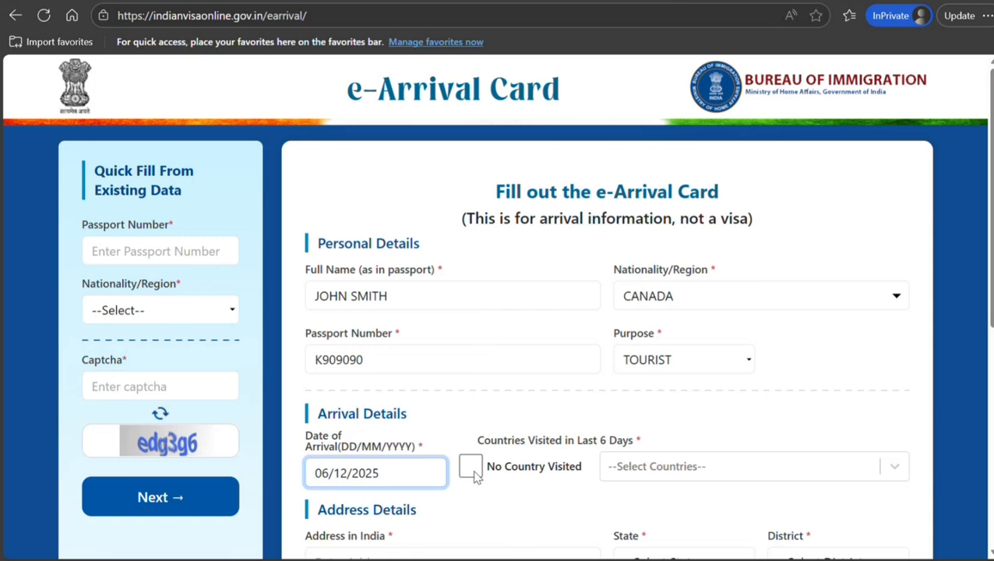
click(639, 471)
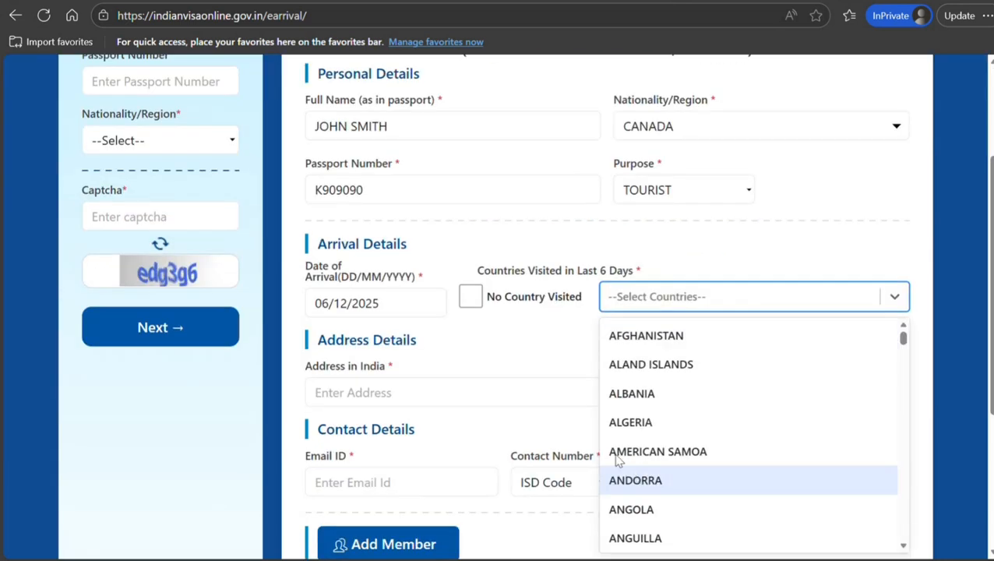
click(470, 298)
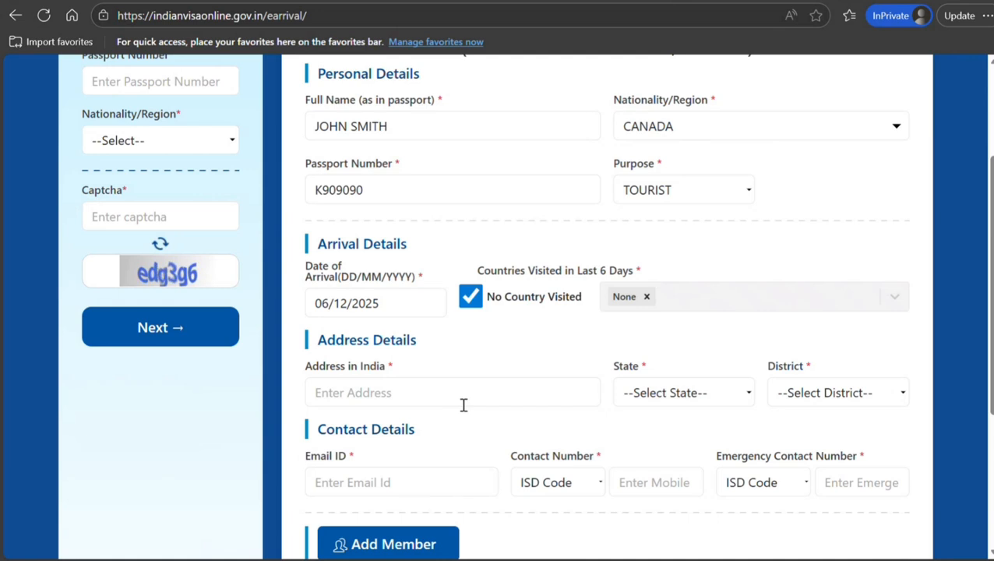
Enter the address in India, then select state BIHAR and district JEHANABAD.
click(463, 400)
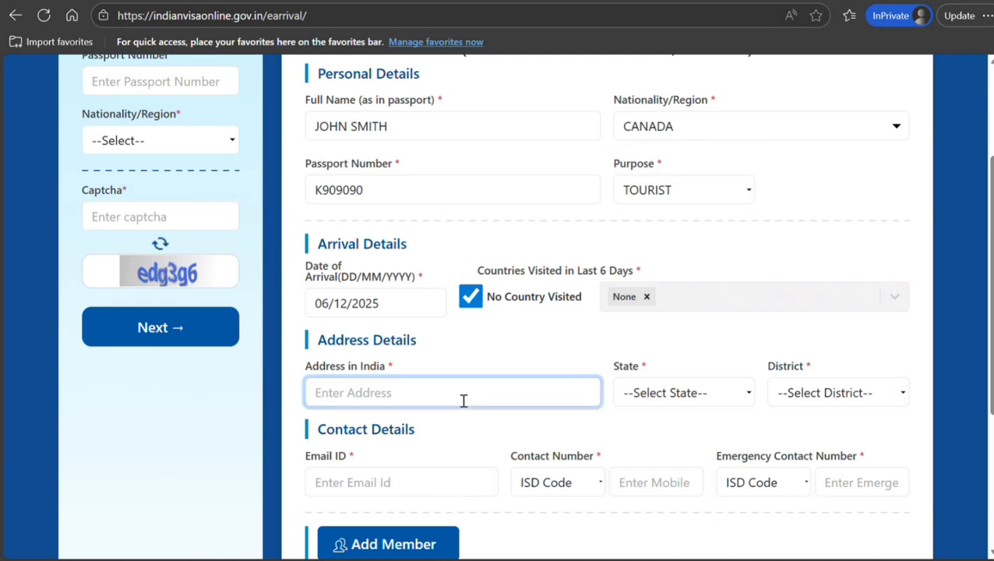
text(898 K K J J)
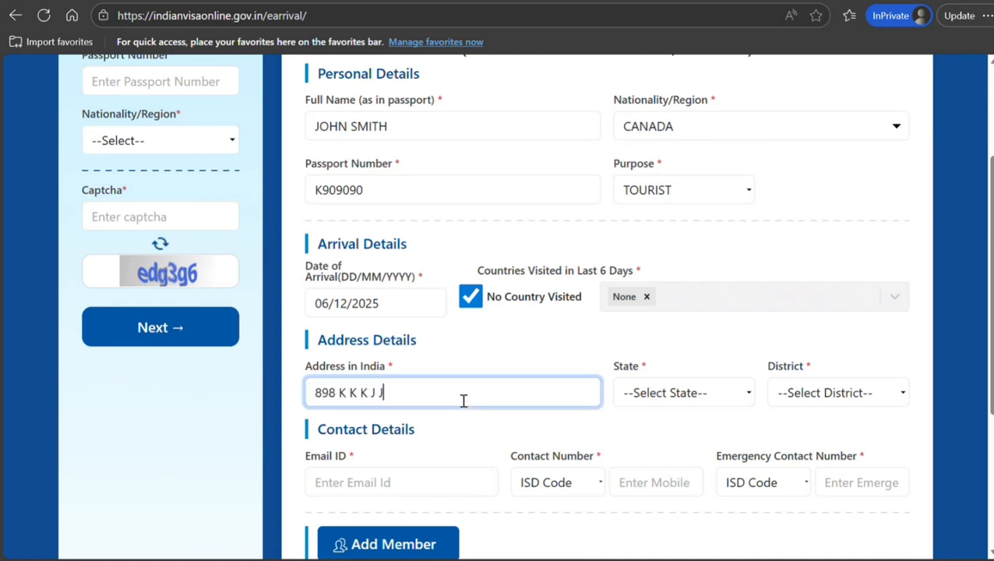
click(696, 397)
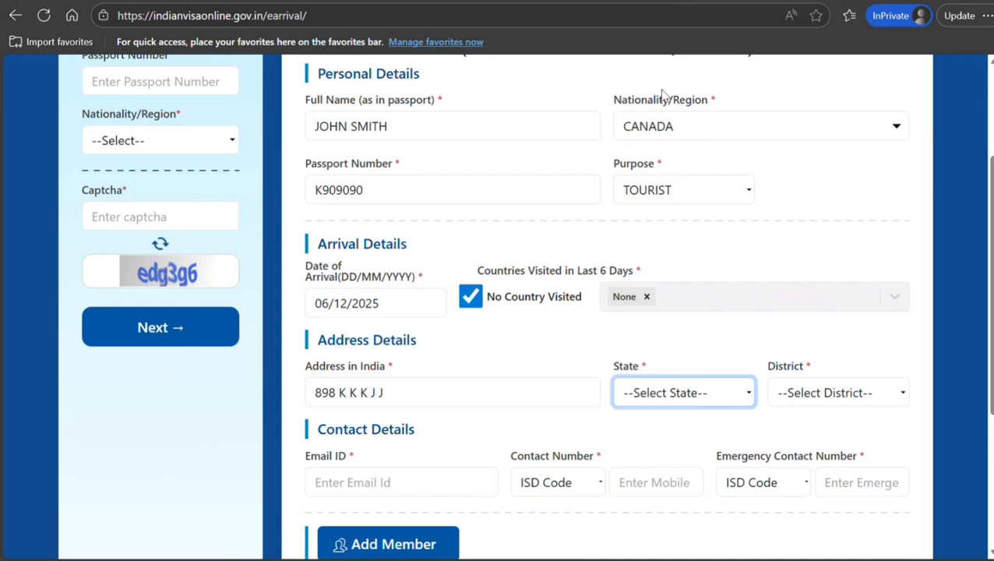
key(b)
click(782, 393)
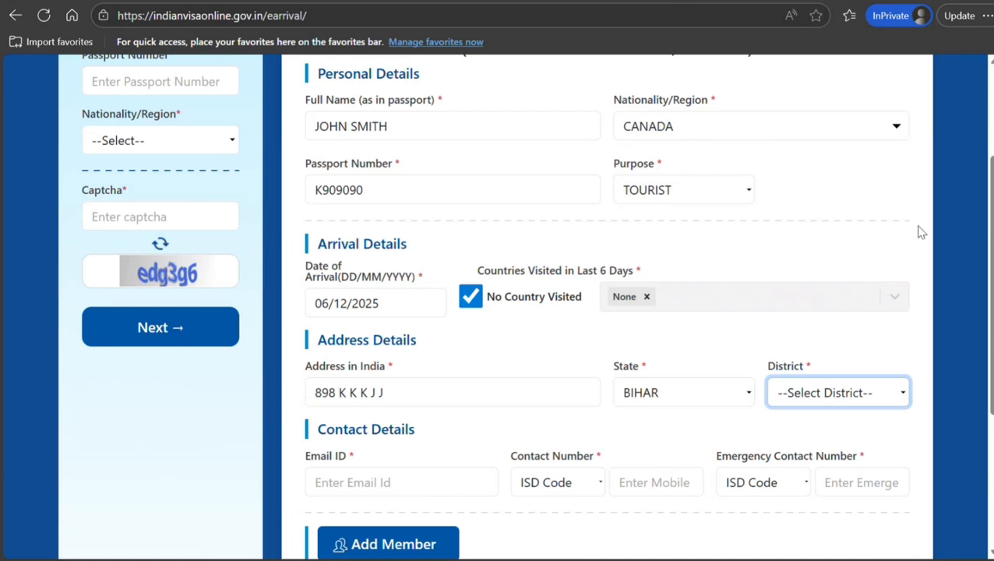
click(842, 147)
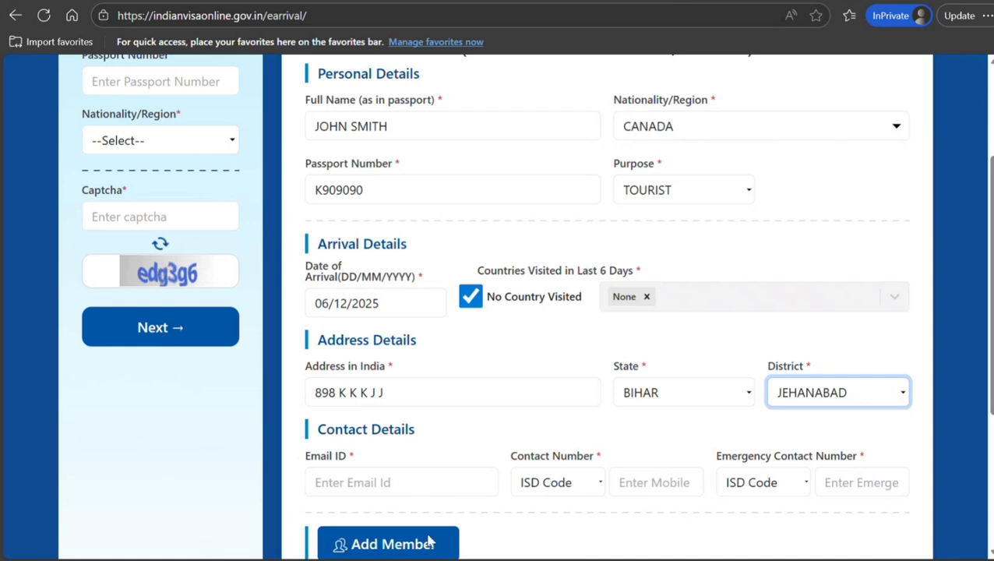
Enter the e-mail address, set the contact ISD code to 1 - CANADA, and fill in the mobile number.
click(378, 484)
text(HH)
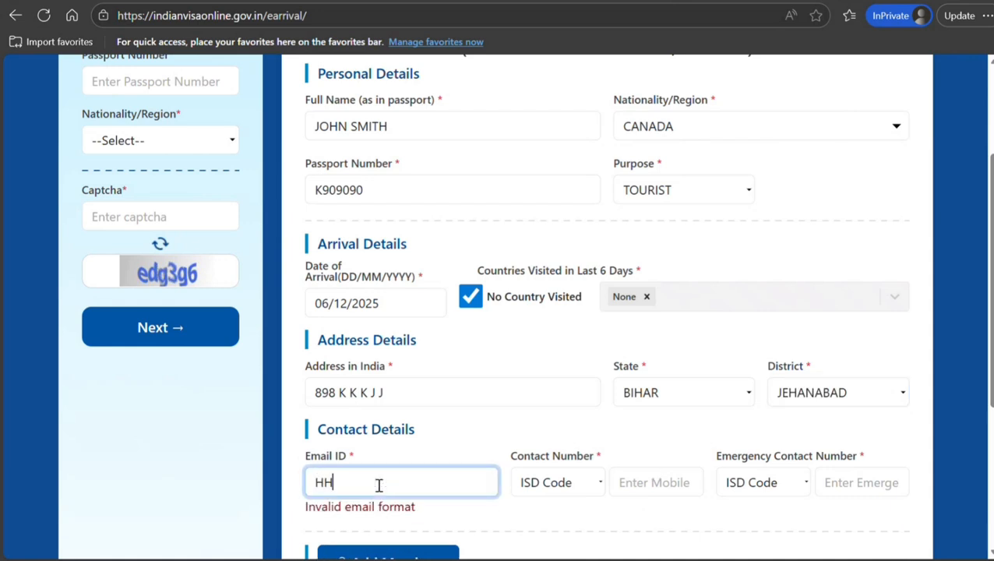
text(JHJHJH@SDS)
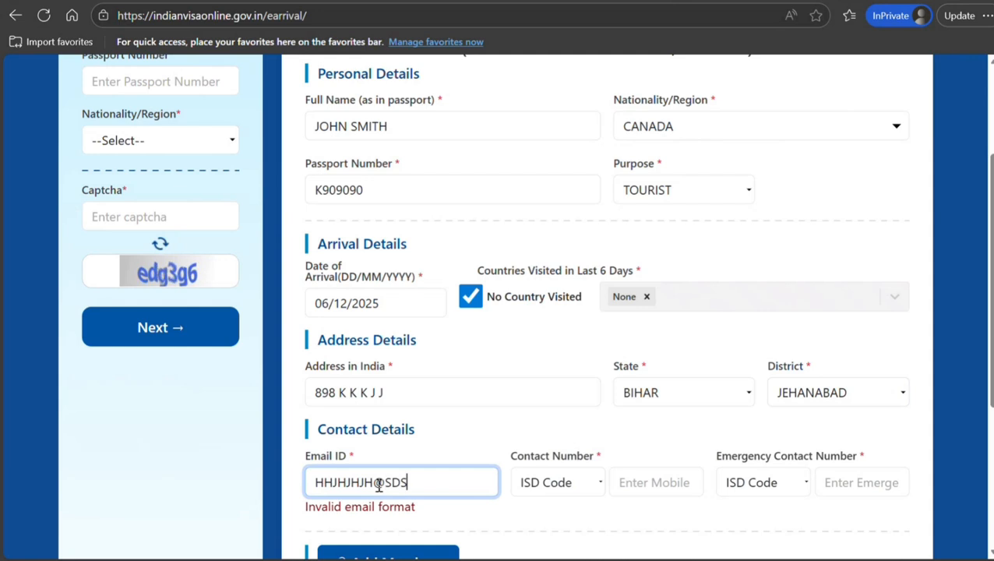
text(SDSS.NJNJ)
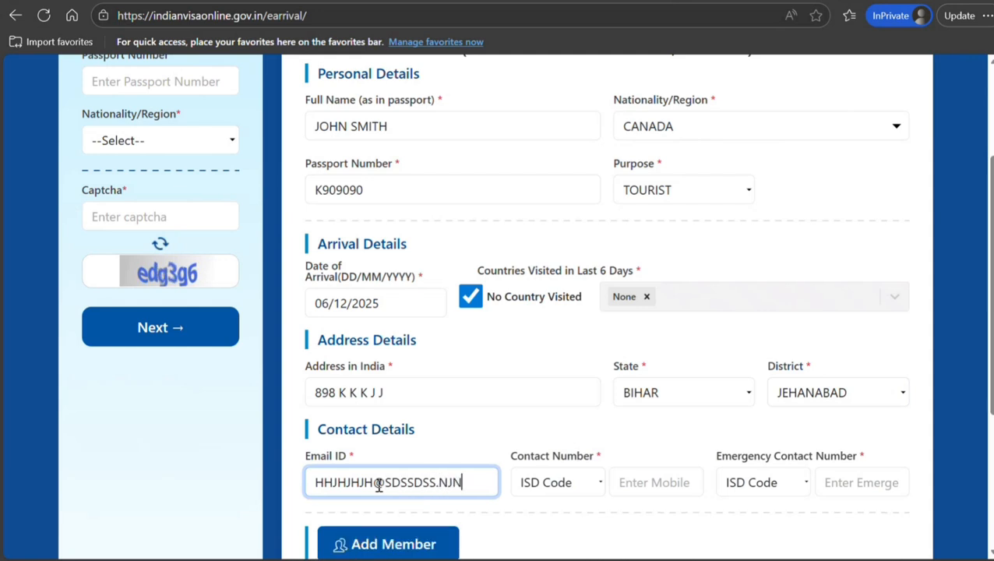
click(596, 483)
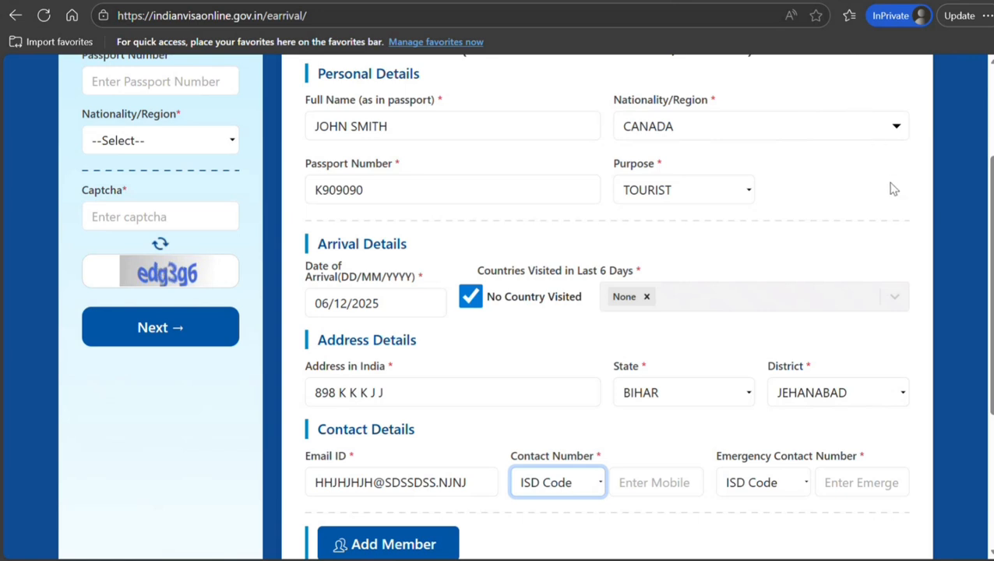
click(801, 259)
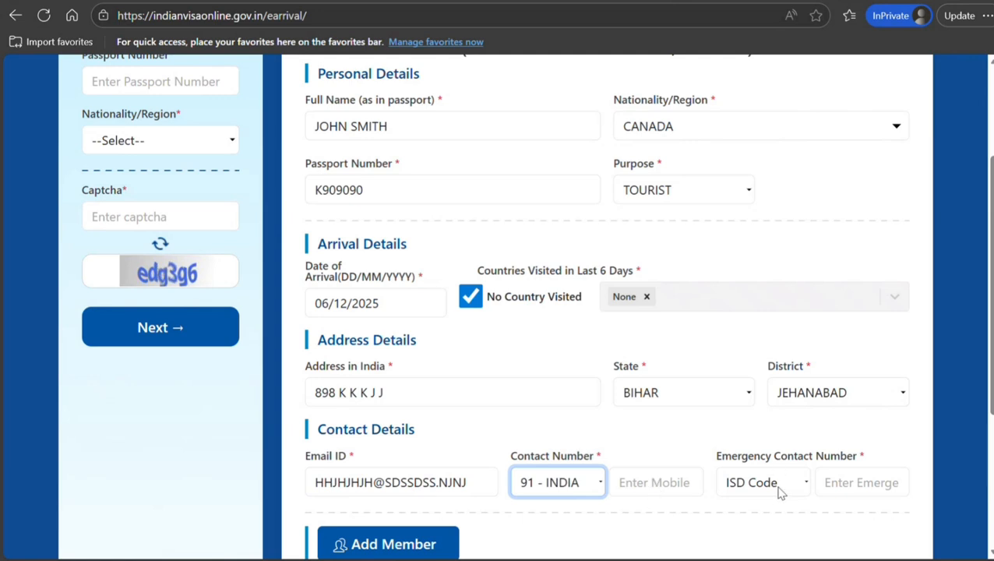
click(855, 340)
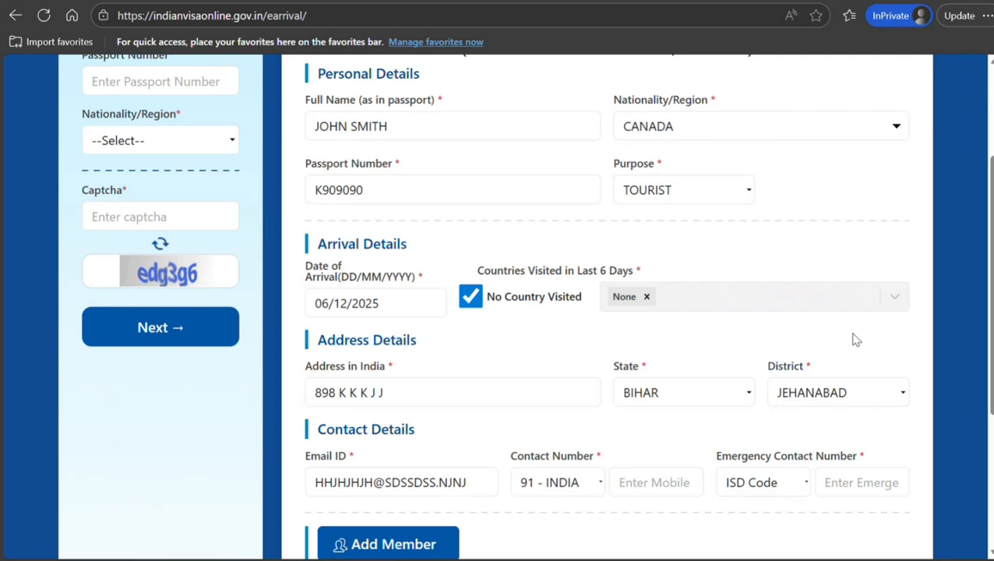
click(577, 482)
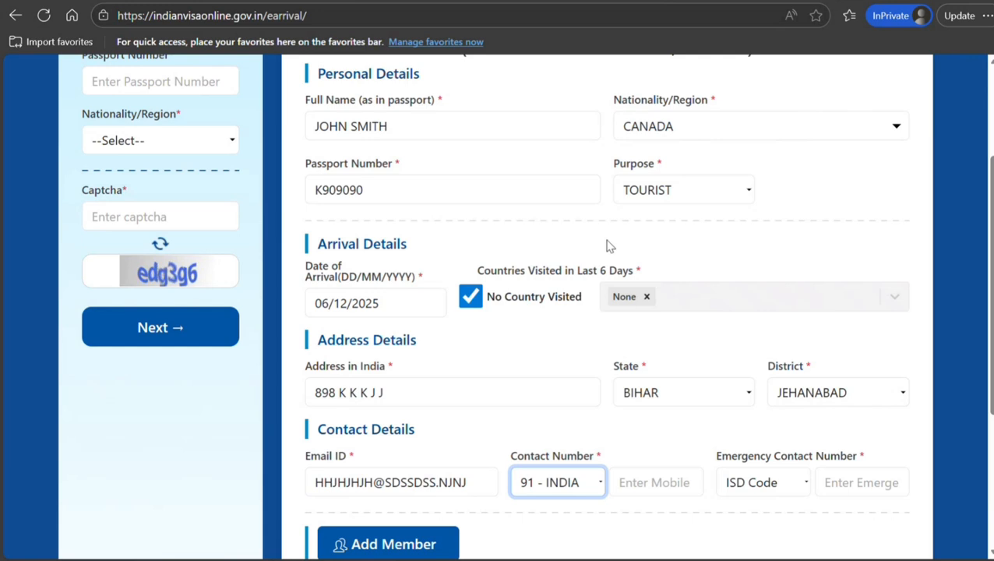
key(Up)
key(Up)
key(Up)
key(Up)
key(Up)
key(Up)
key(Up)
key(Up)
key(Up)
key(Up)
key(Up)
key(Up)
key(Up)
key(Up)
key(Up)
key(Up)
key(Up)
key(Up)
key(Up)
key(Up)
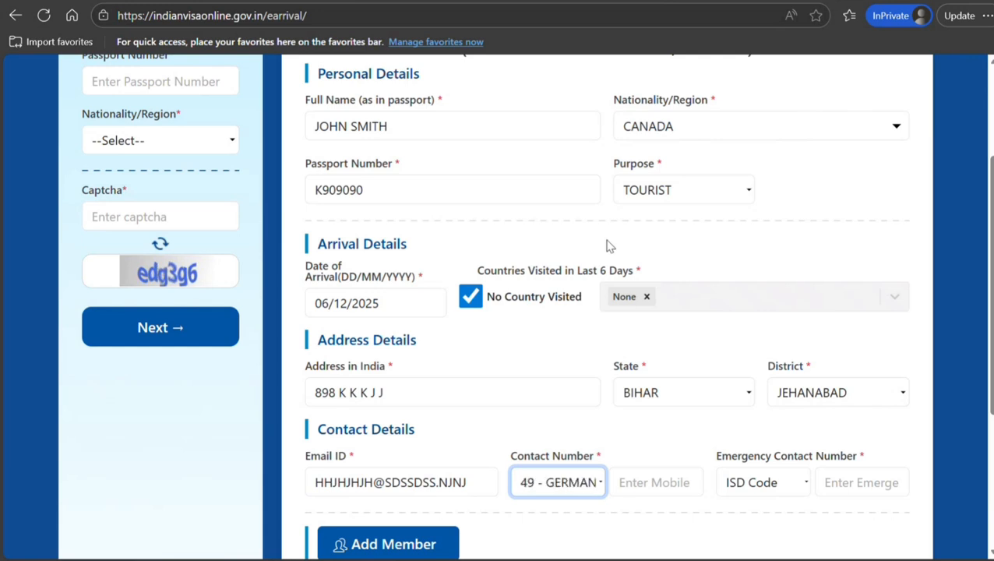
key(Up)
key(Up)
key(Up)
key(Up)
key(Up)
key(Up)
key(Up)
key(Up)
key(Up)
key(Up)
key(Up)
key(Up)
key(Up)
key(Up)
key(Up)
key(Up)
key(Up)
key(Up)
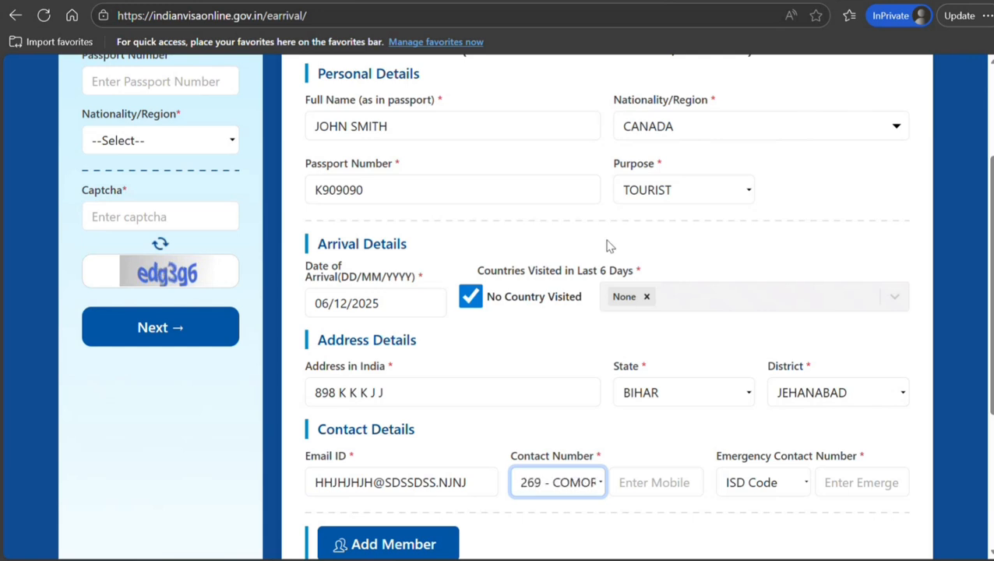
key(Up)
key(Up)
key(Up)
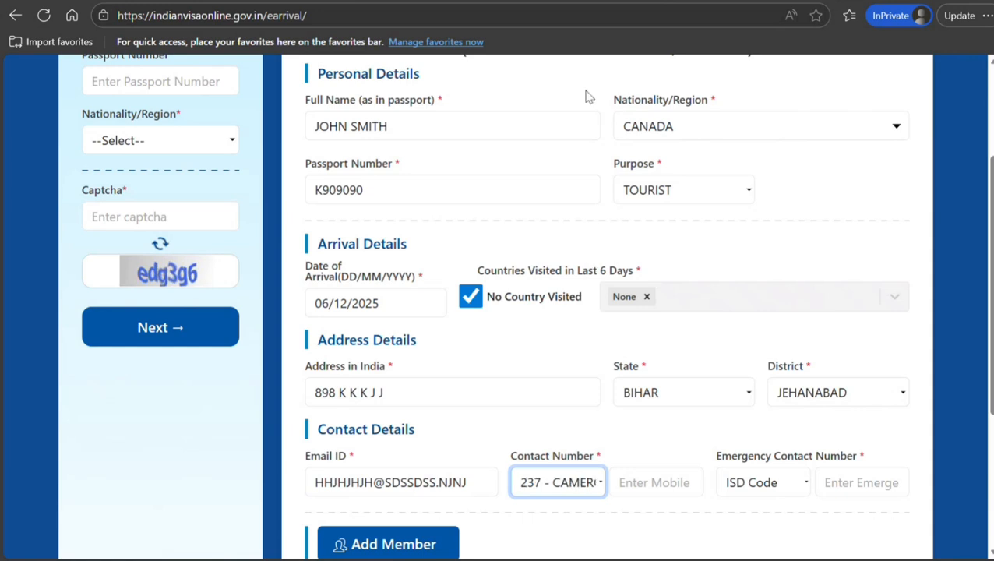
key(Down)
click(661, 487)
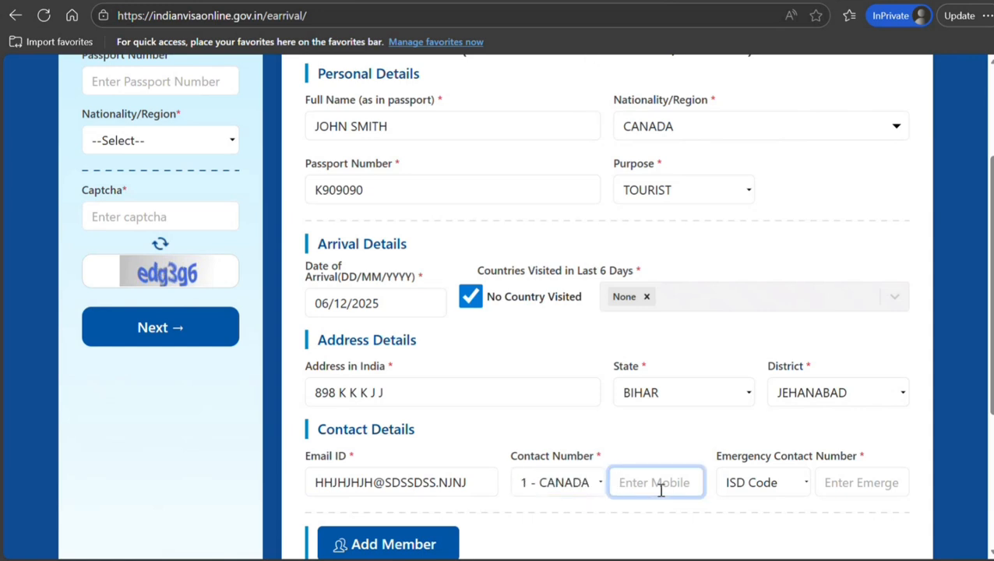
text(89889898989)
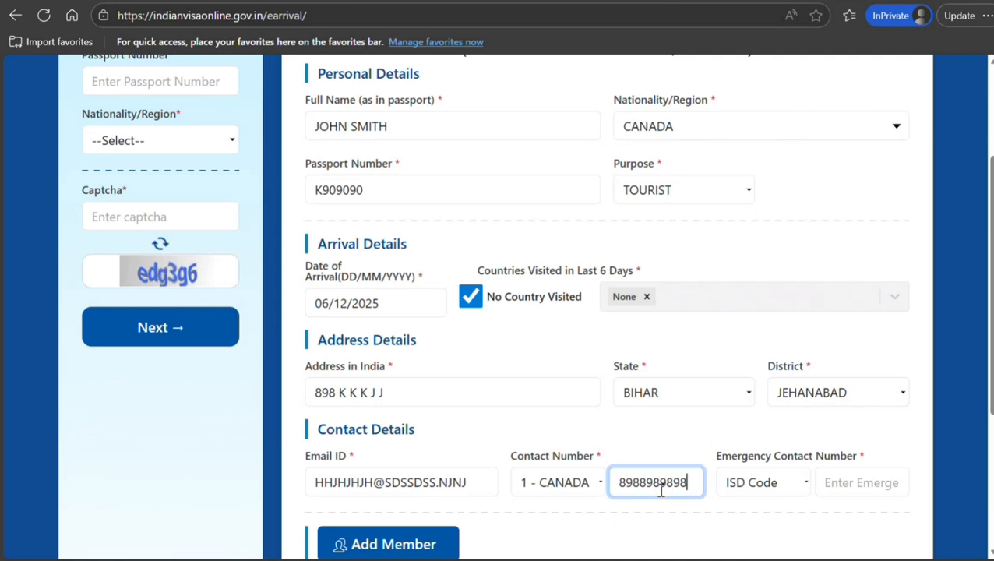
Set the emergency ISD code to 91 - INDIA and enter the emergency contact number.
key(Tab)
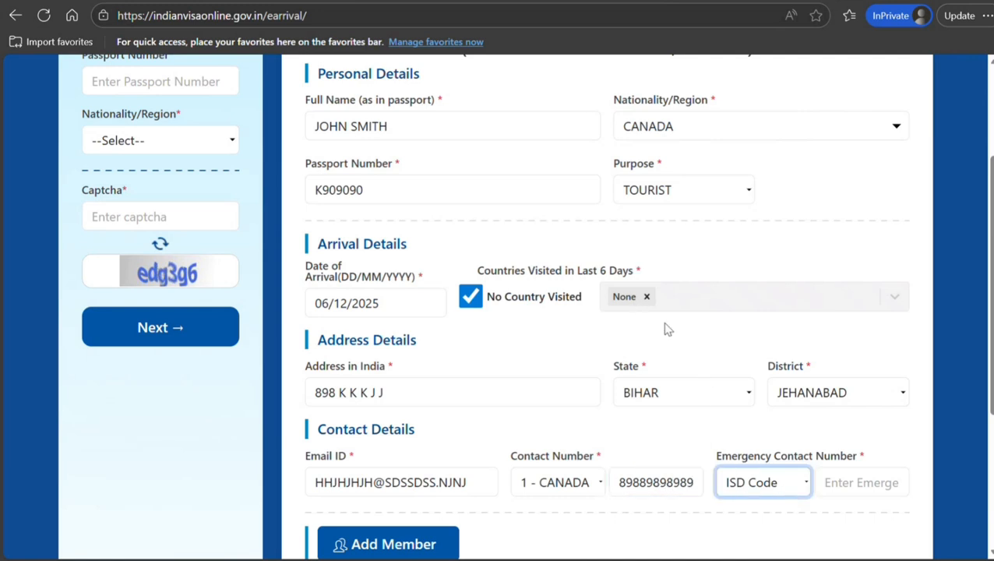
key(9)
key(9)
key(9)
key(9)
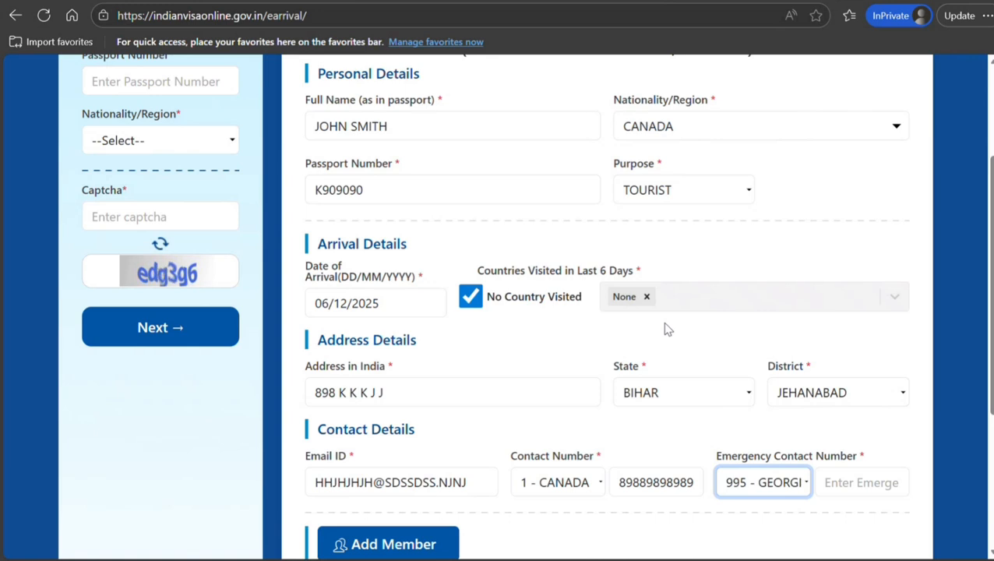
key(9)
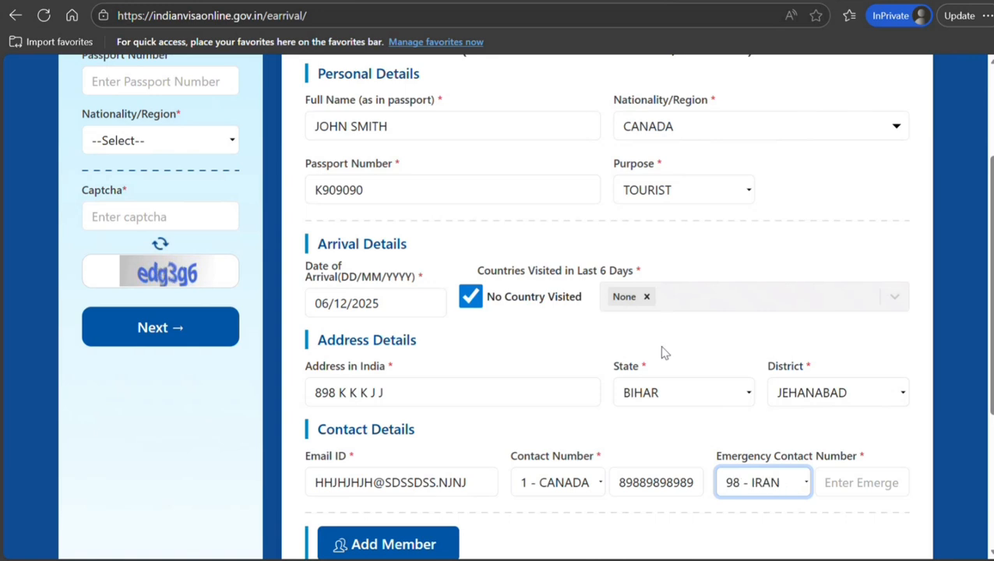
key(9)
key(1)
click(849, 482)
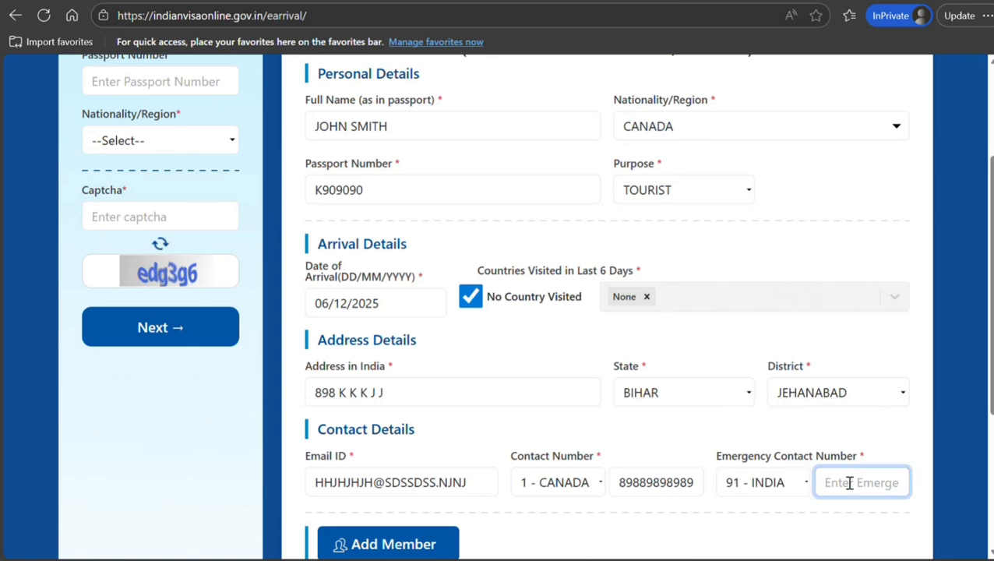
text(90909090909090)
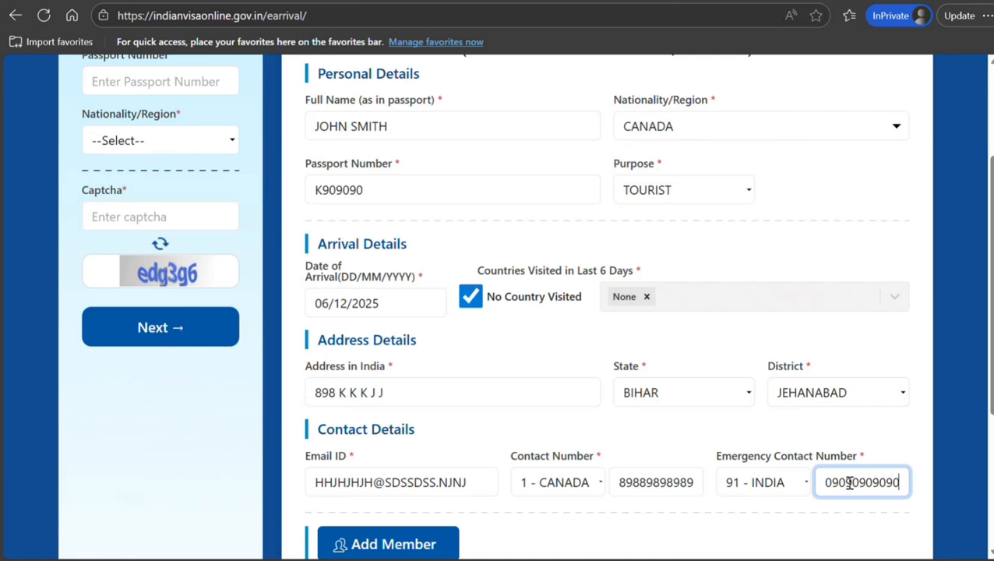
scroll(849, 482, down, 3)
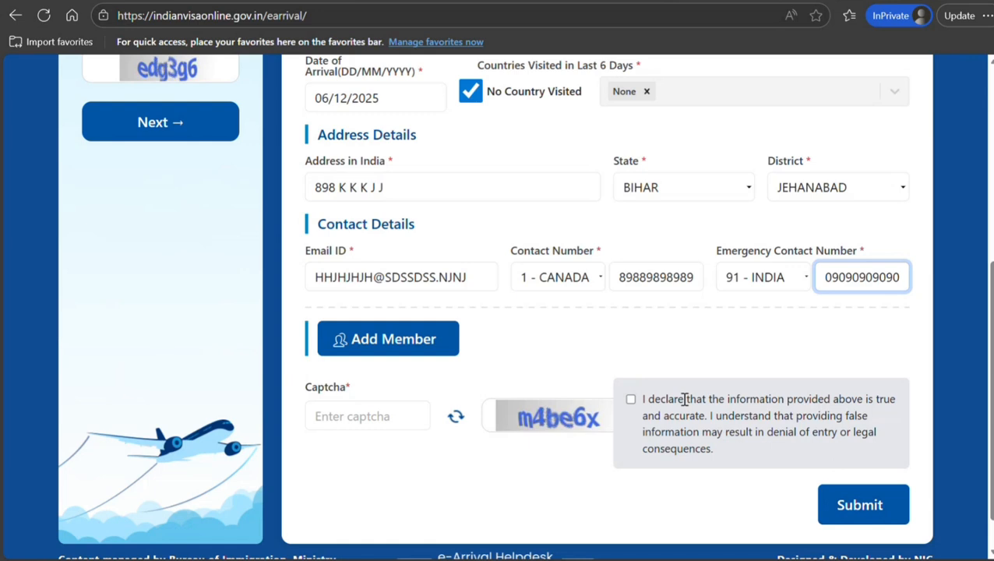
Add a member row and enter the member's full name in capitals.
click(390, 344)
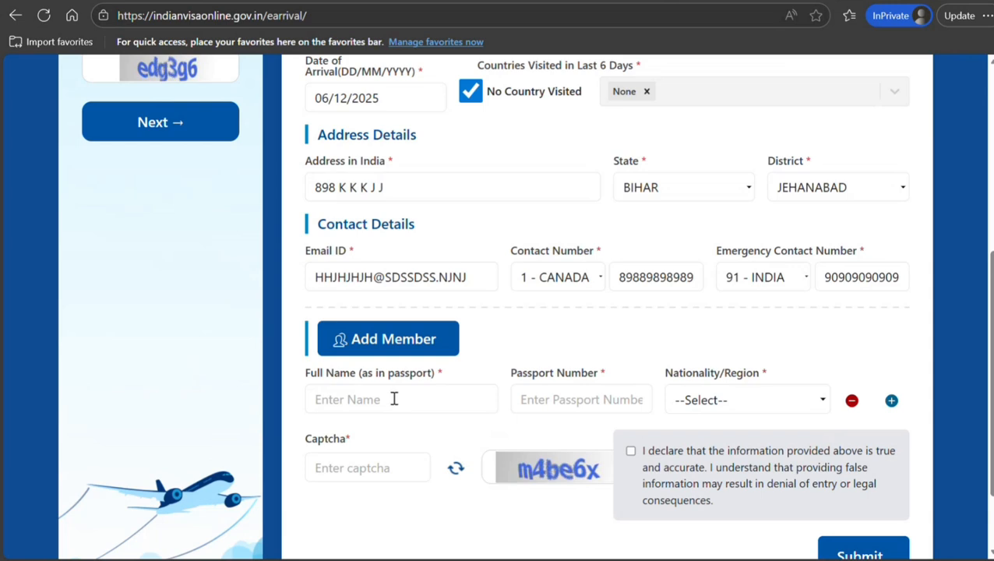
click(394, 399)
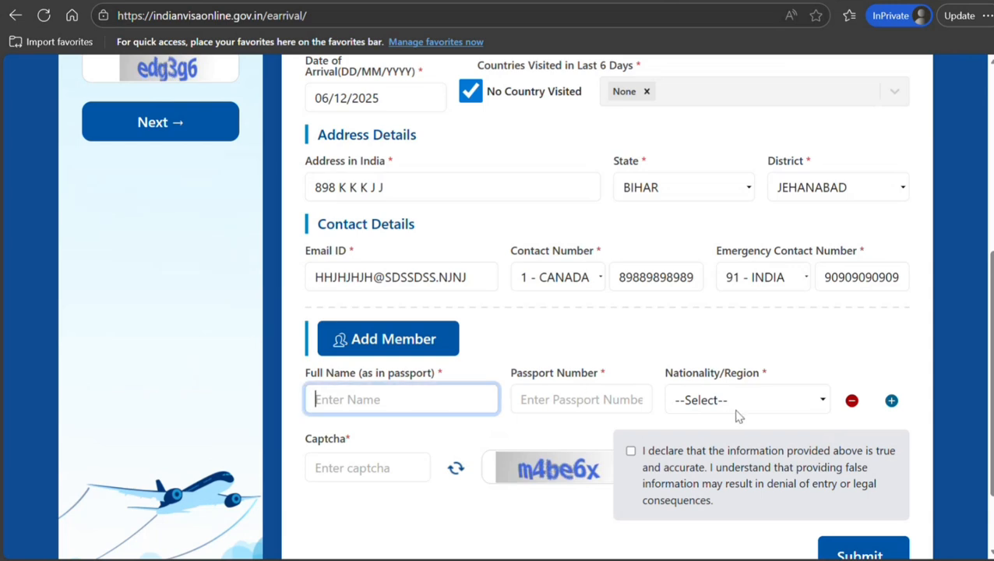
click(891, 400)
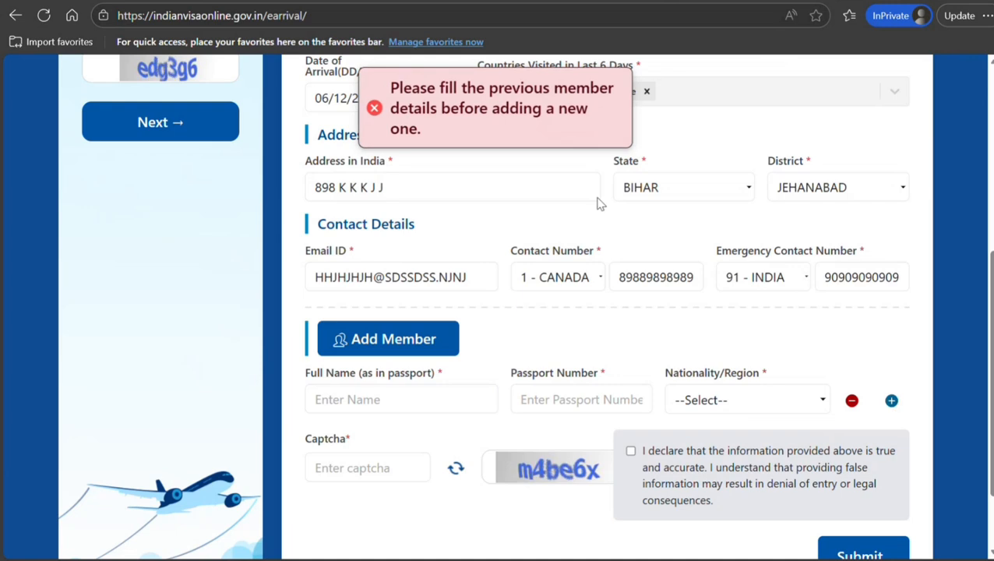
click(384, 393)
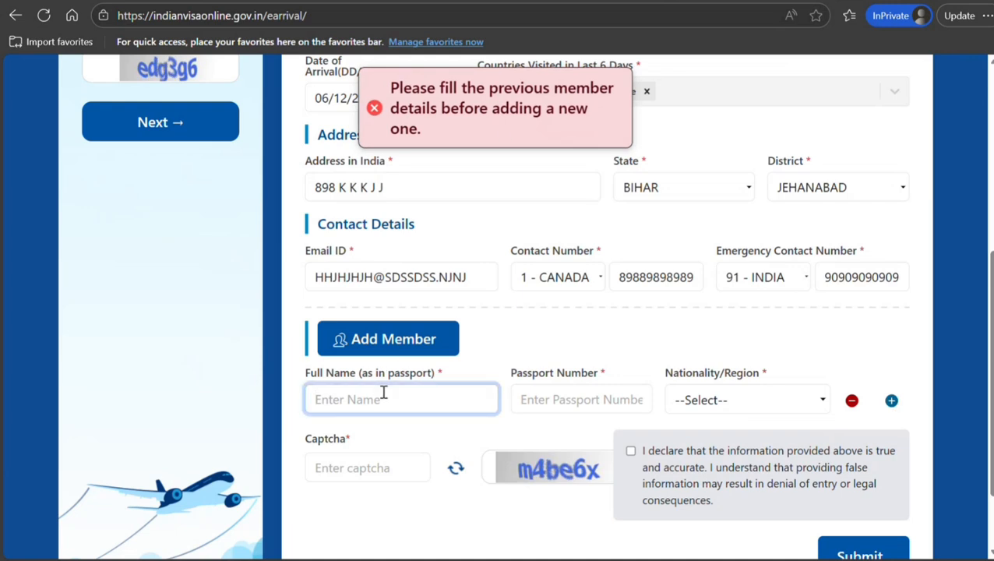
text(cLARA)
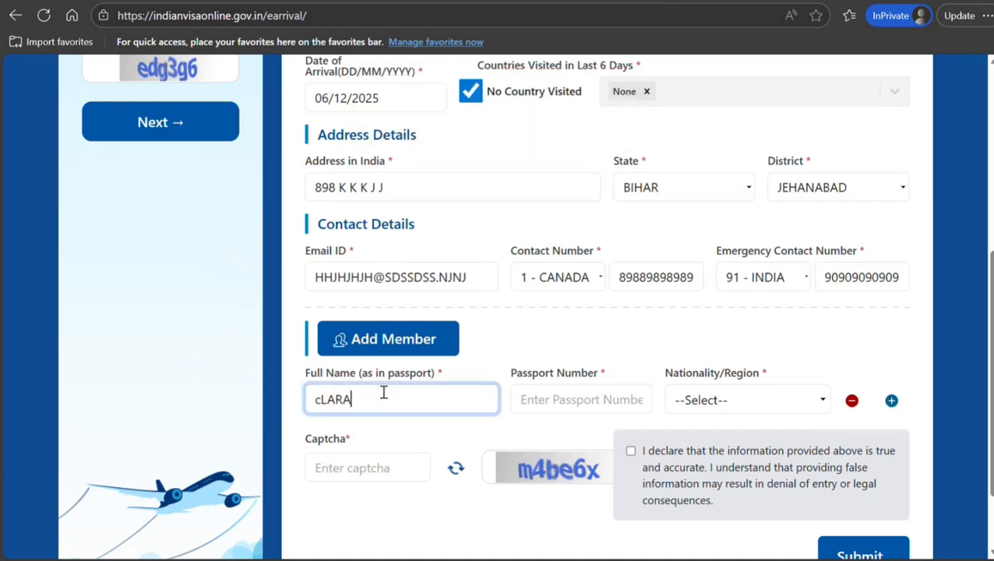
key(BackSpace)
key(BackSpace)
key(BackSpace)
key(BackSpace)
key(BackSpace)
text(A)
key(BackSpace)
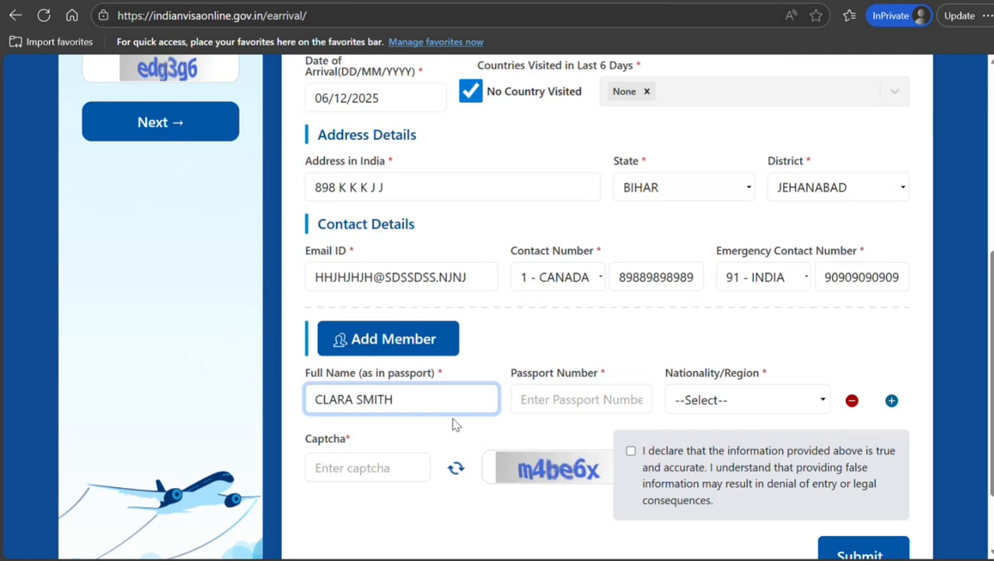
Enter the member's passport number and set their nationality to CANADA.
click(559, 398)
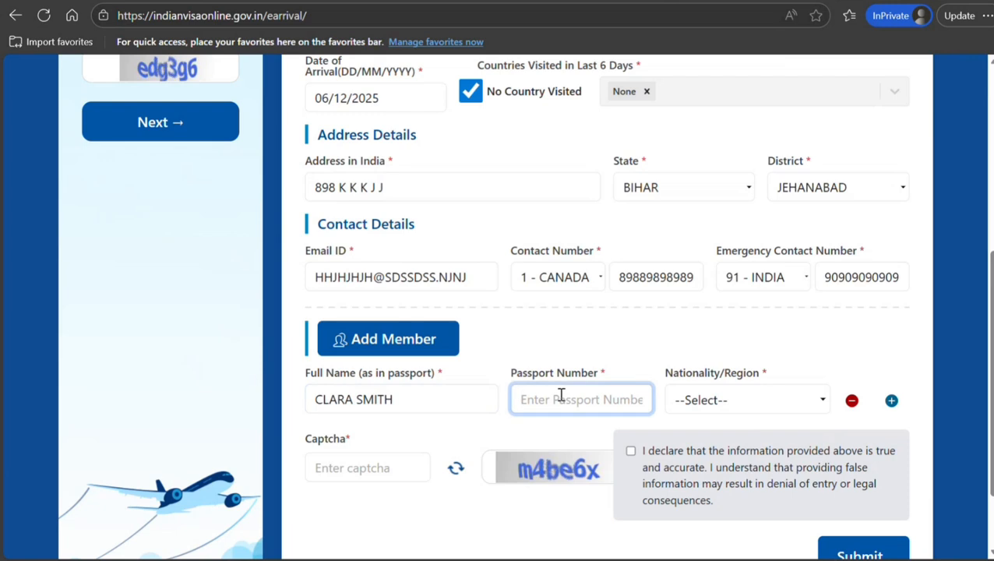
text(K89898998)
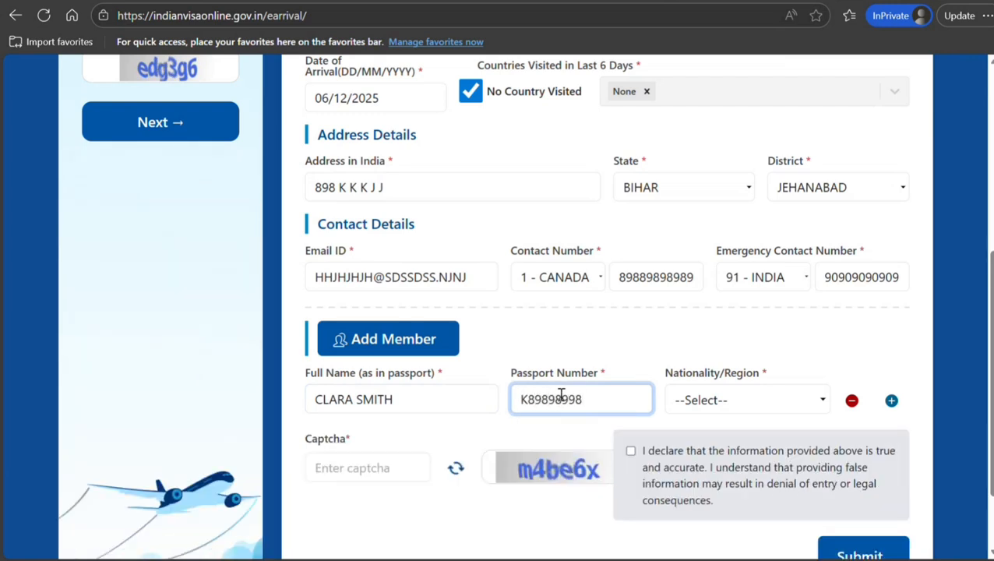
click(685, 400)
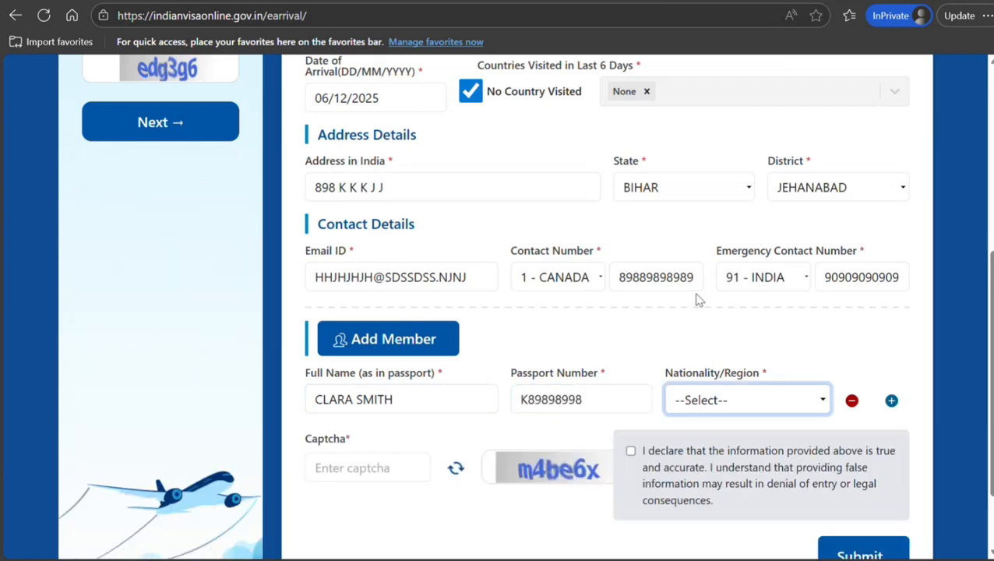
text(can)
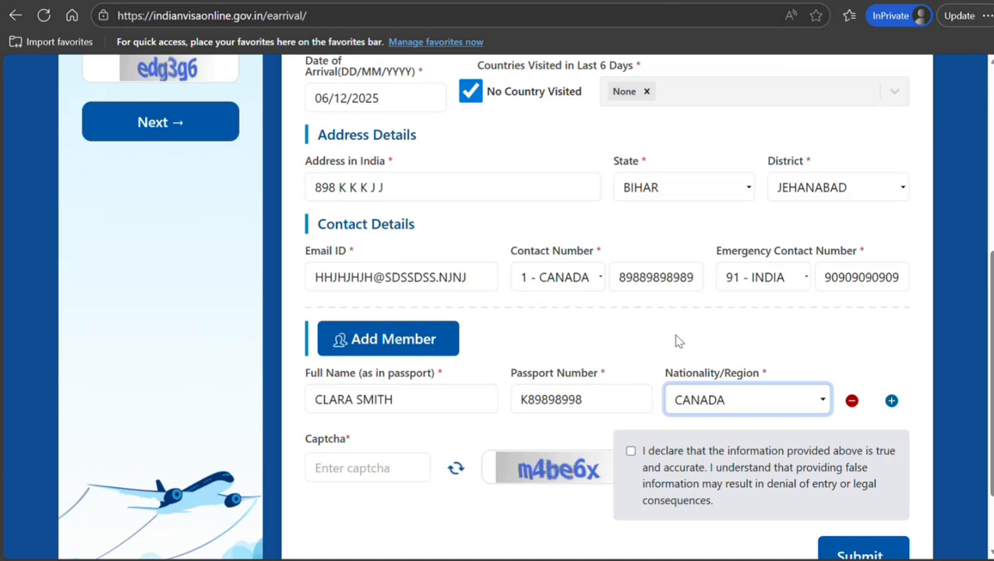
Add a second empty member row and tick the information-is-accurate declaration.
click(892, 401)
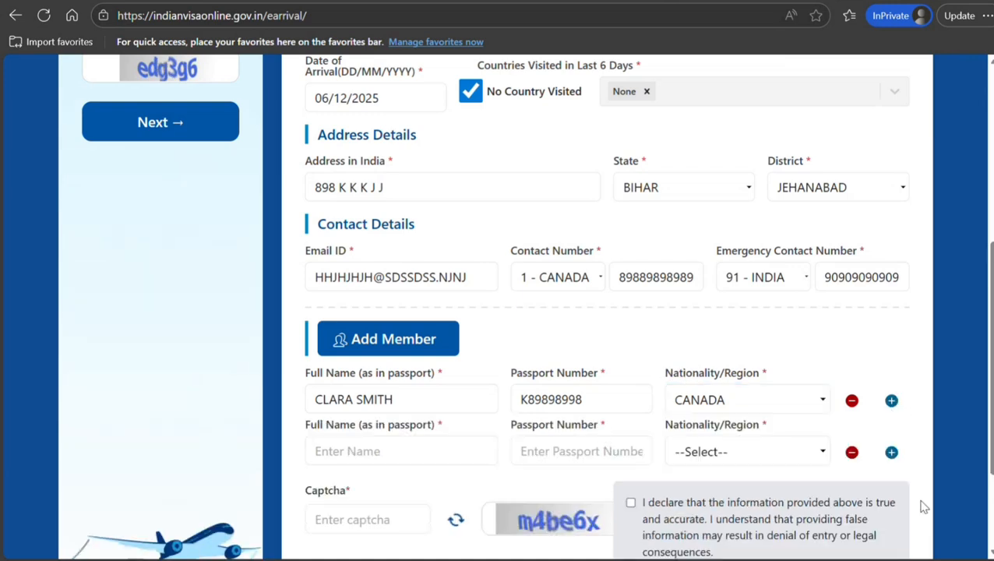
scroll(418, 367, down, 3)
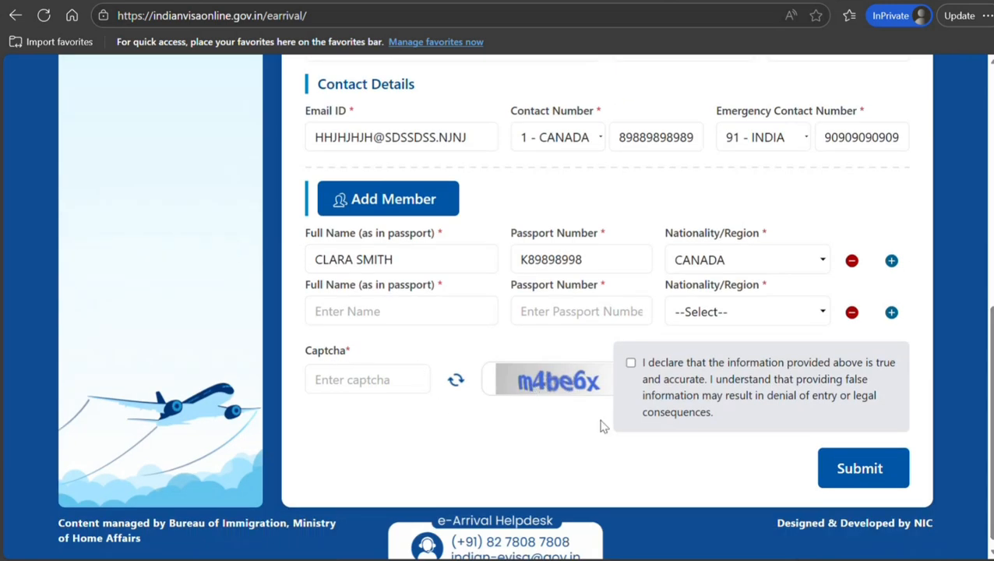
click(631, 363)
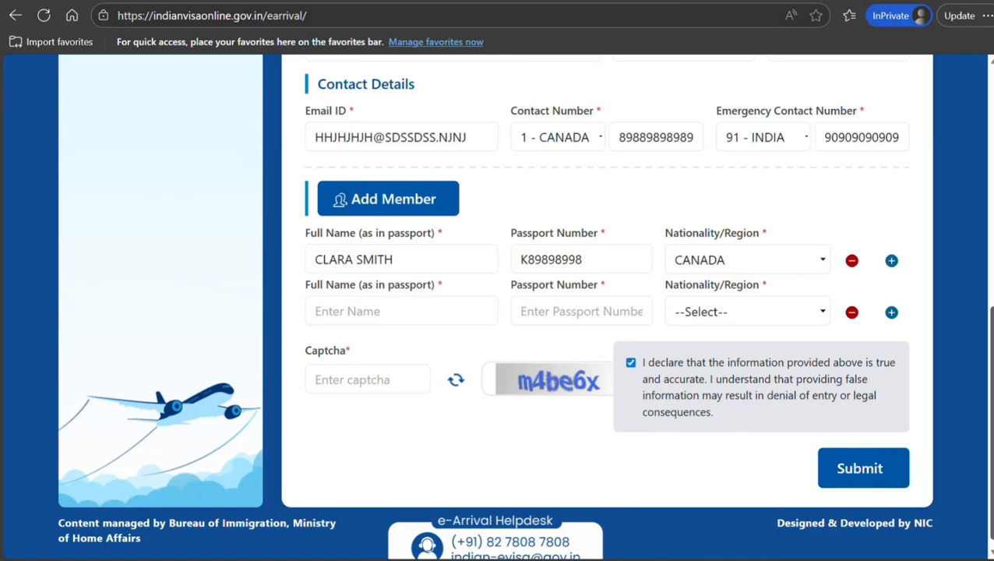
scroll(968, 323, up, 10)
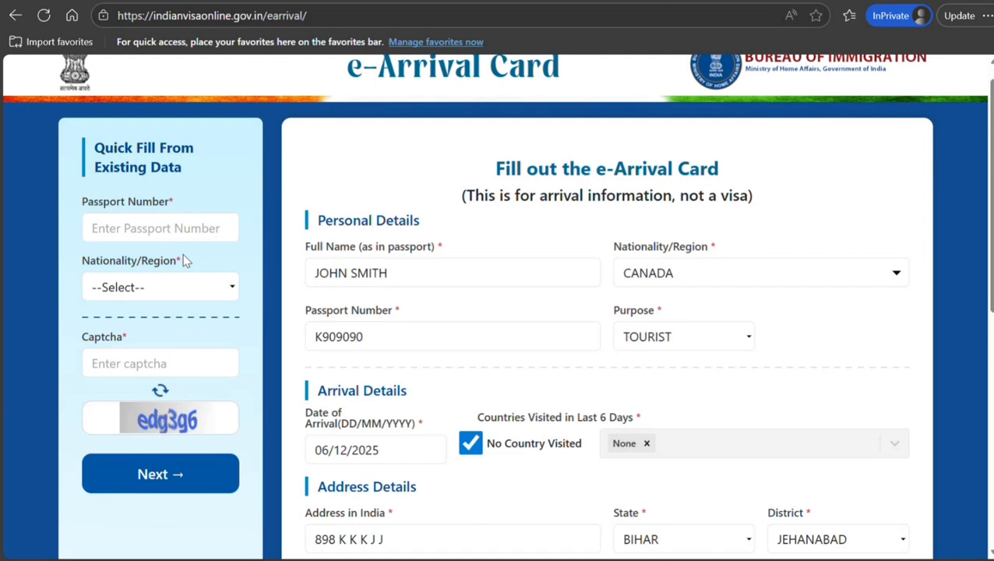
click(176, 224)
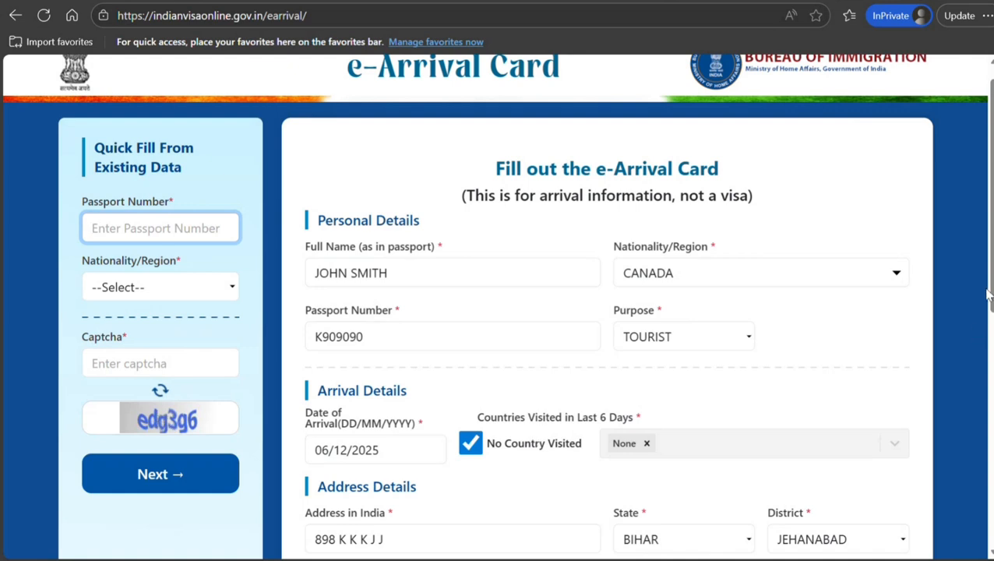
scroll(990, 289, down, 5)
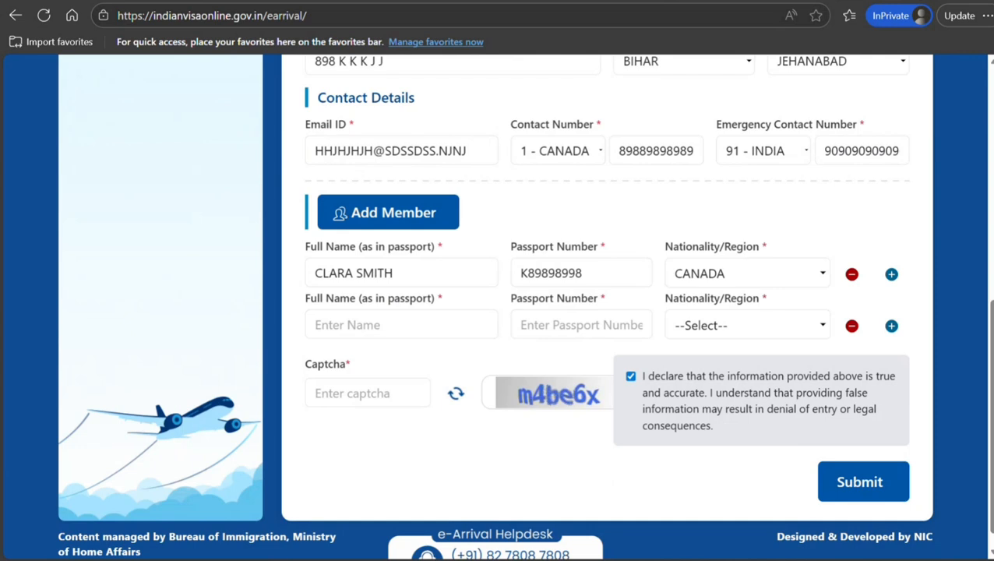
scroll(990, 311, down, 1)
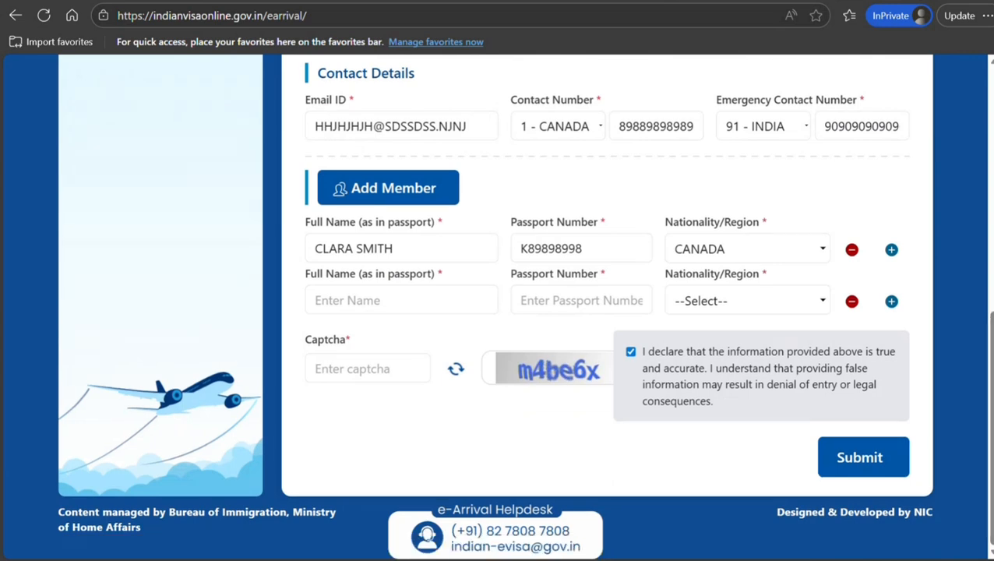